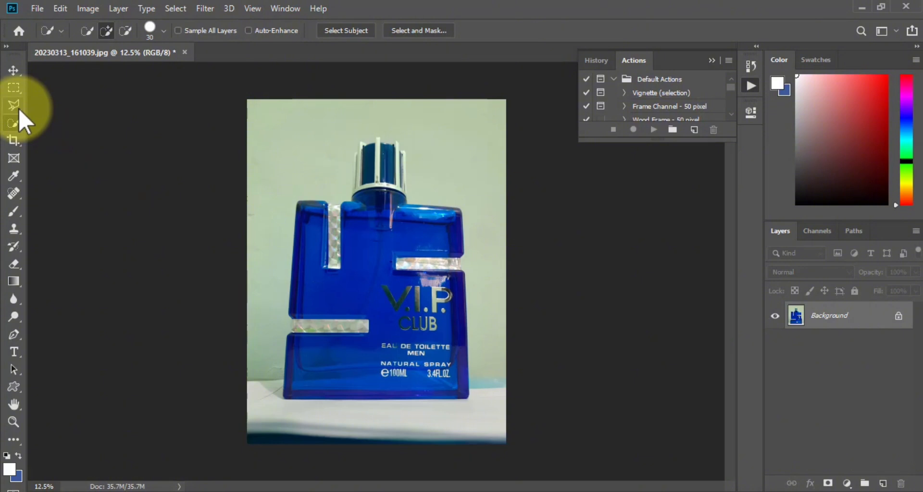
- Select the perfume bottle with Quick Selection's Select Subject and correct the selection along the left edge of its cap
right_click(19, 124)
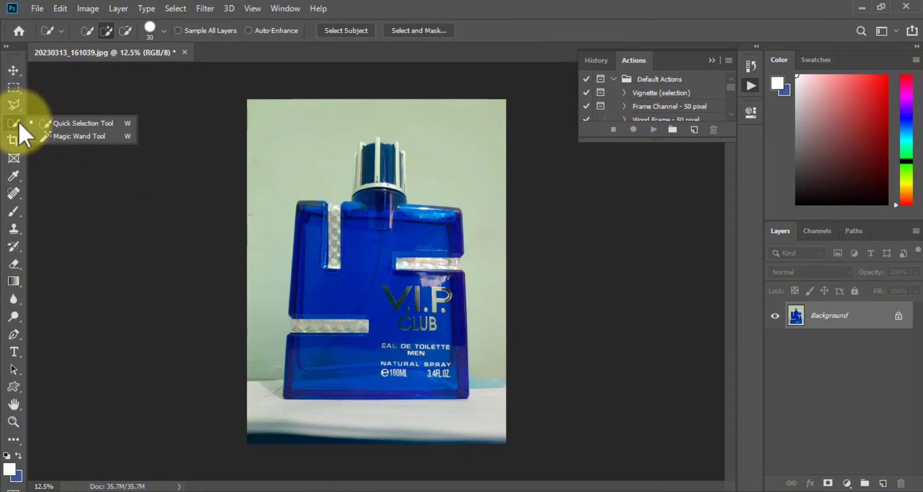
click(339, 32)
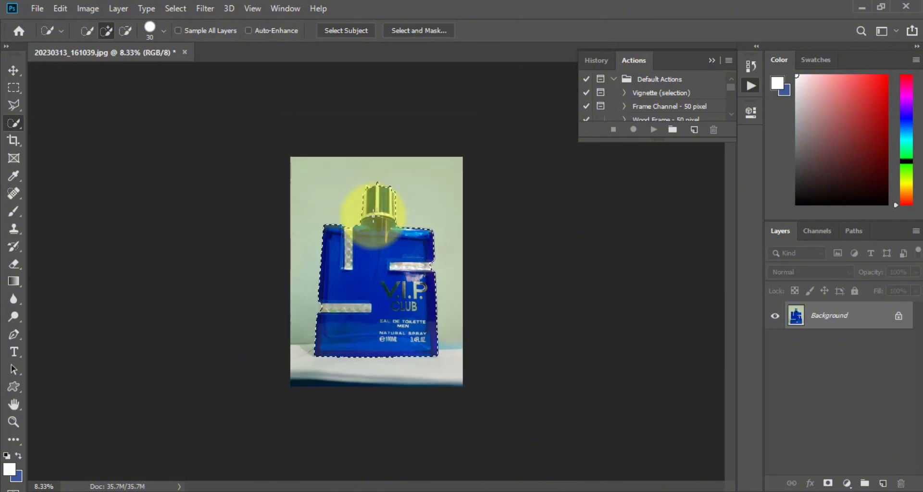
key(ctrl+plus)
key(ctrl+plus)
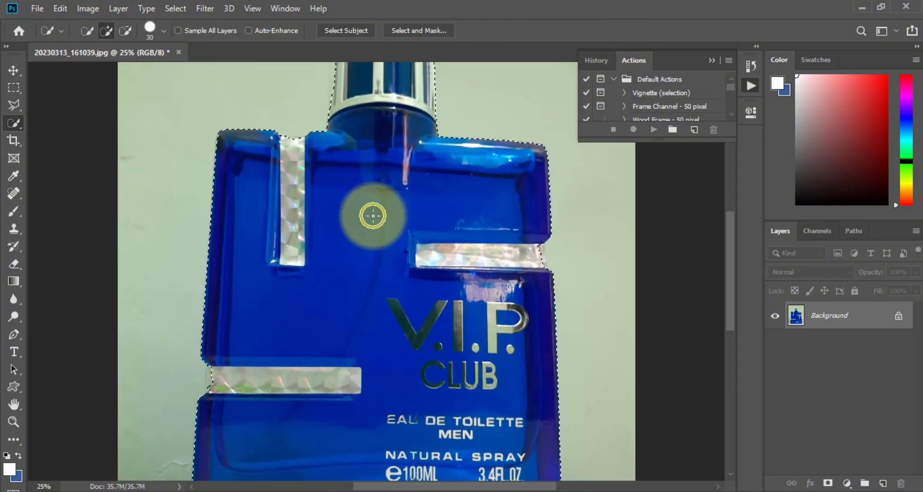
scroll(373, 215, up, 3)
scroll(373, 216, up, 1)
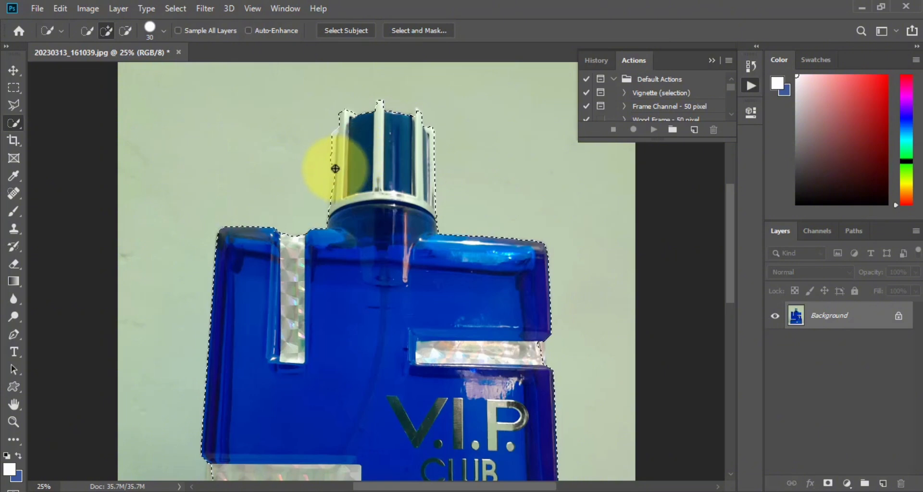
drag(335, 169, 337, 175)
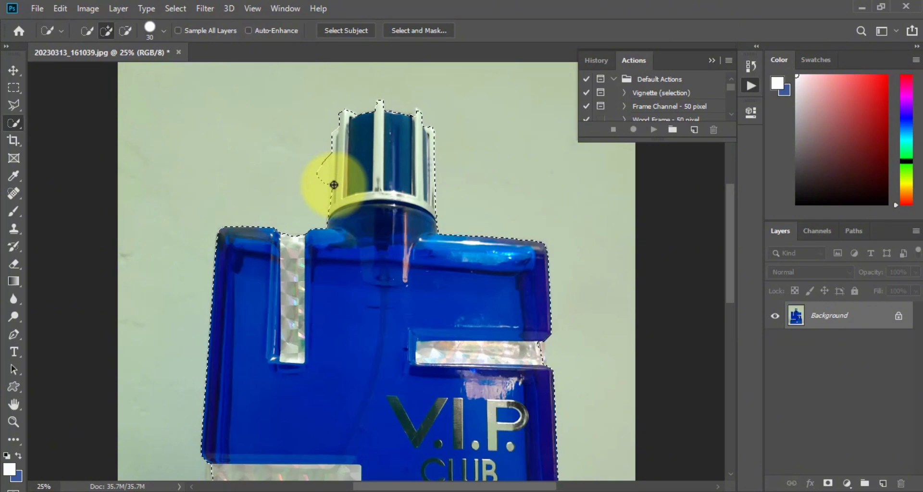
click(126, 32)
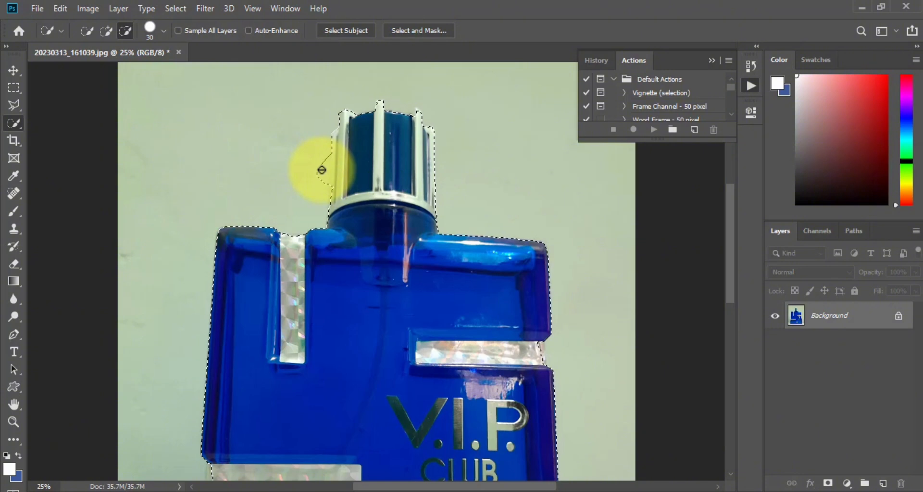
mouse_move(322, 170)
mouse_down()
mouse_move(325, 160)
mouse_move(324, 184)
mouse_move(317, 171)
mouse_move(329, 155)
mouse_move(326, 186)
mouse_move(327, 176)
mouse_up()
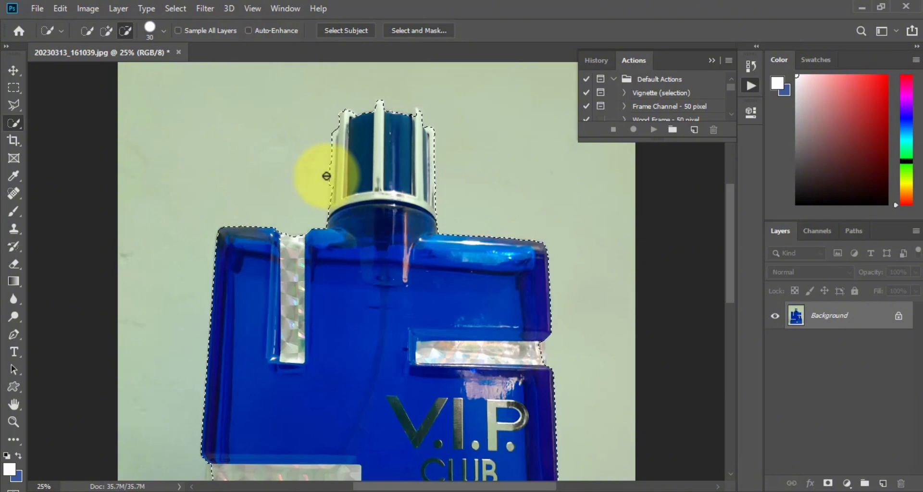
click(106, 30)
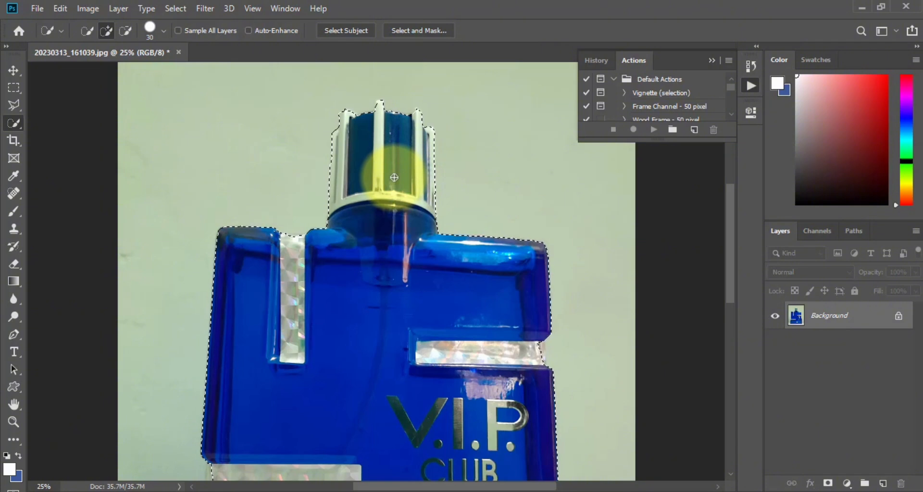
- Add the outer end of the right-hand silver strip to the selection and hide the background with a layer mask
scroll(394, 177, down, 5)
scroll(394, 178, down, 4)
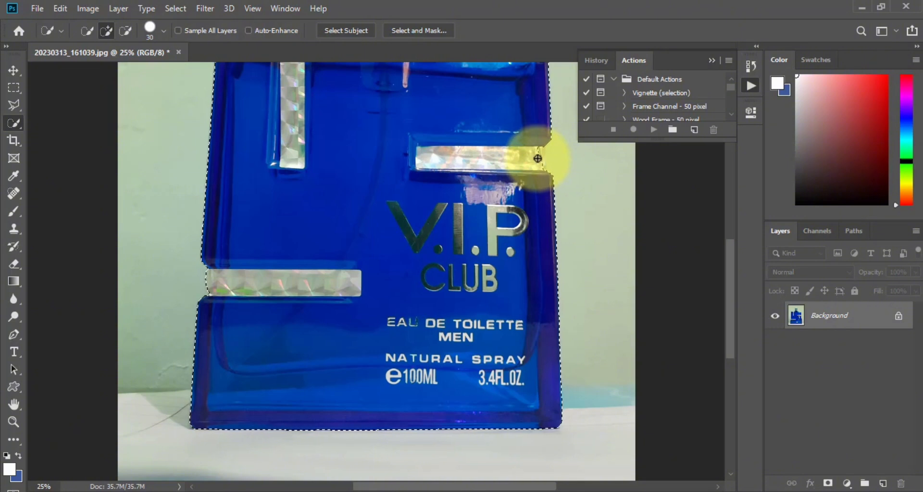
drag(540, 155, 539, 172)
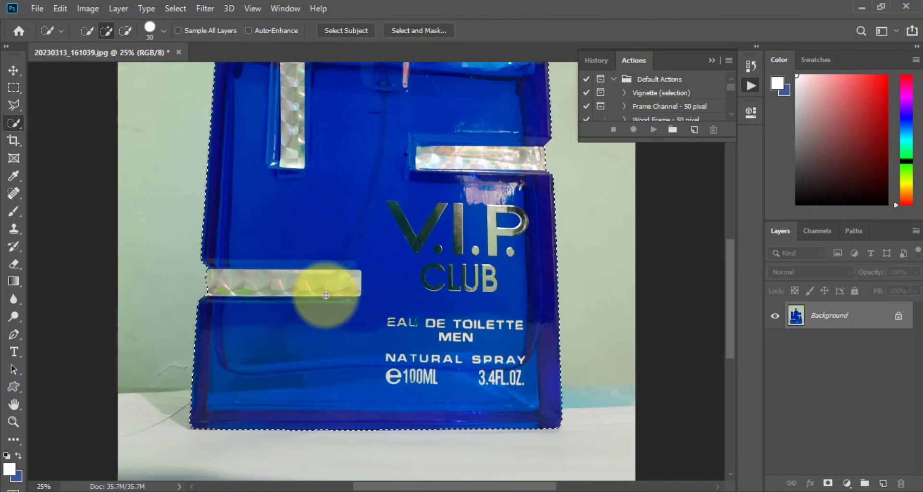
scroll(325, 289, up, 2)
scroll(326, 295, up, 3)
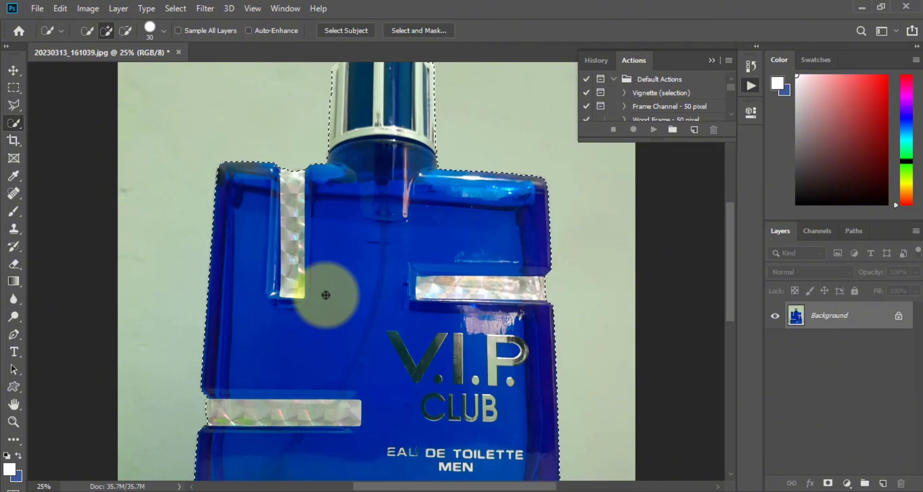
scroll(326, 295, down, 1)
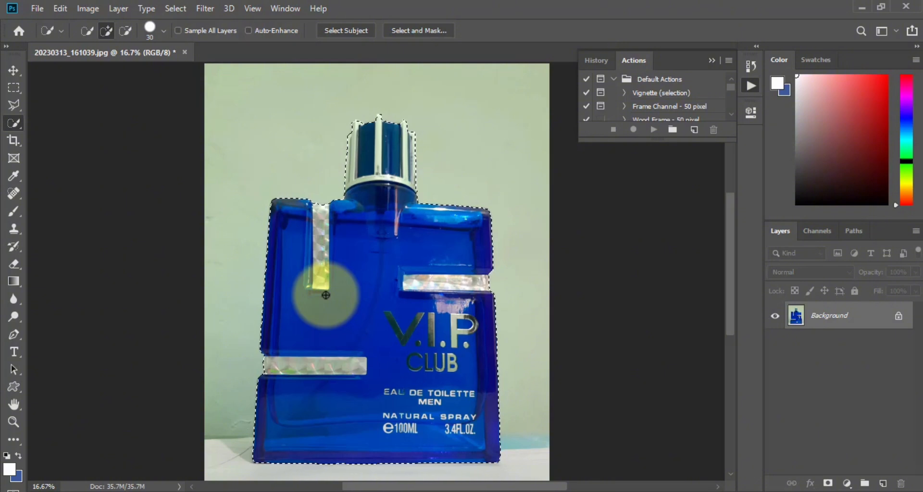
scroll(325, 295, down, 1)
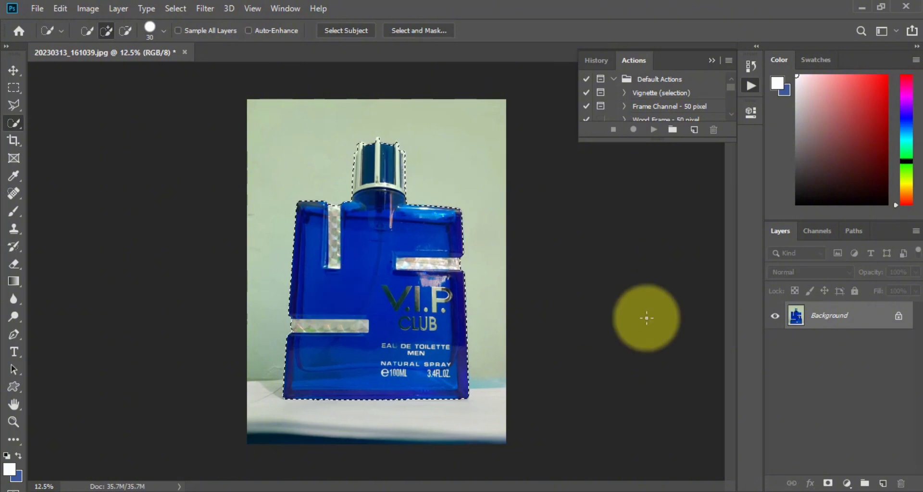
click(828, 483)
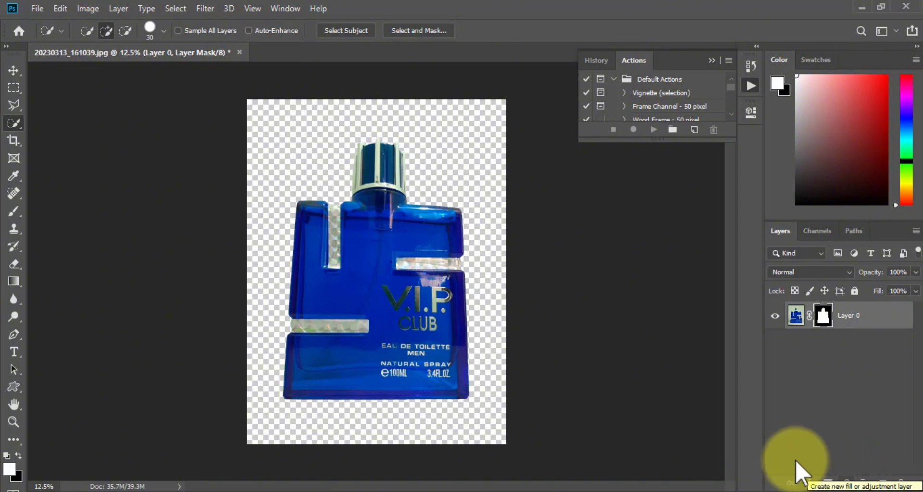
click(11, 72)
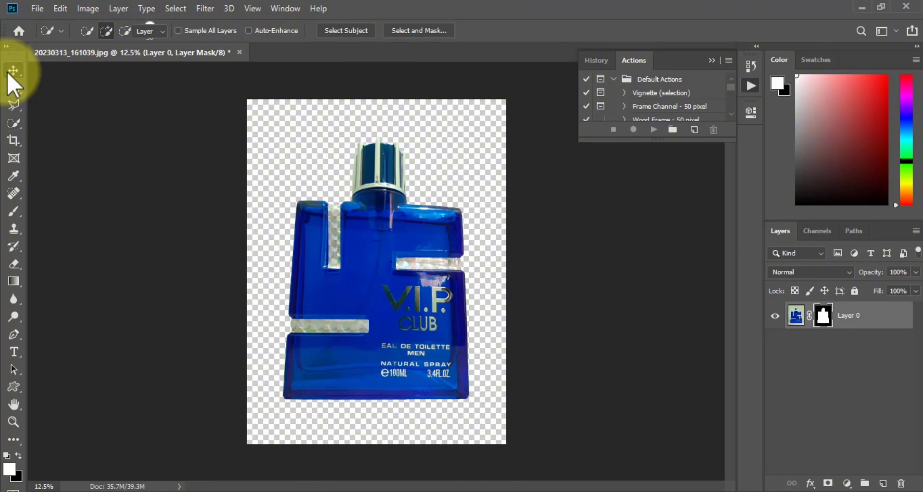
drag(389, 325, 392, 291)
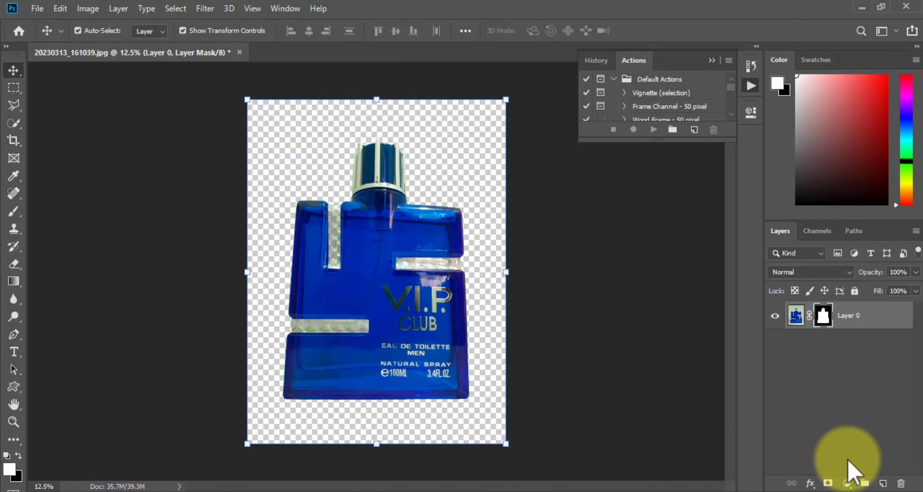
click(826, 482)
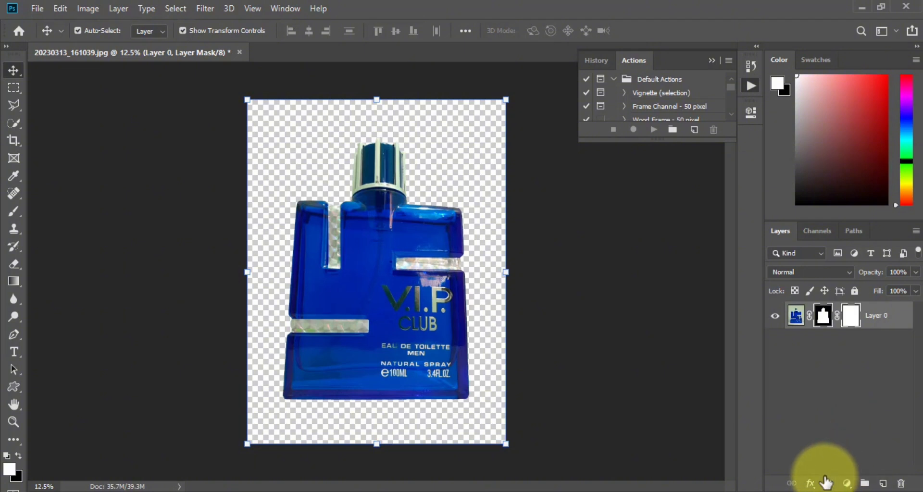
key(ctrl+z)
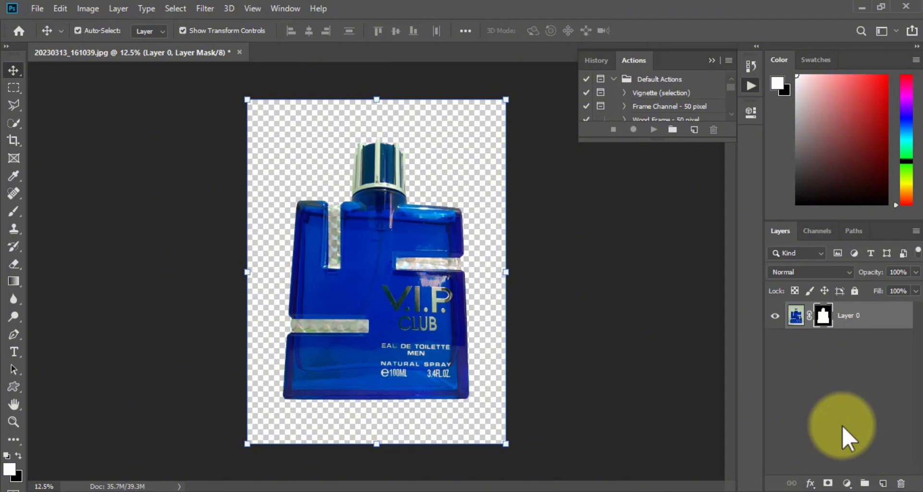
- Add a Solid Color fill layer in light pink #eacbcb and place it beneath the bottle layer
click(847, 483)
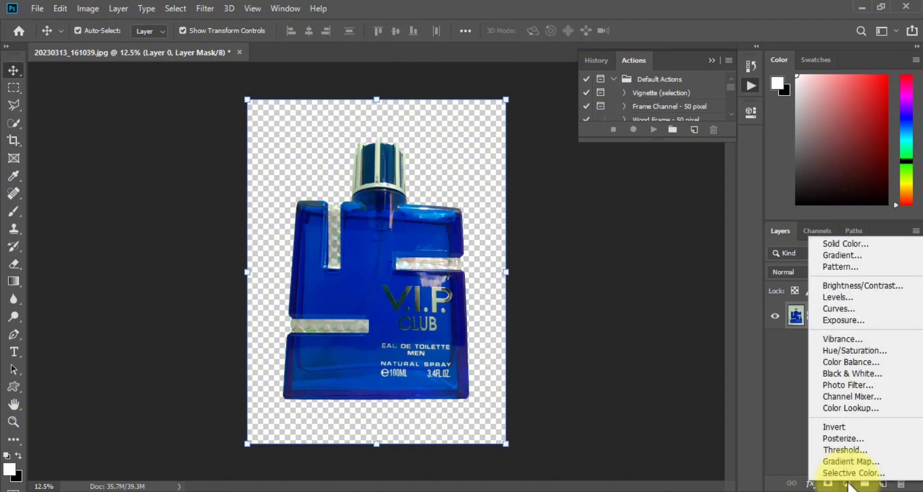
click(845, 244)
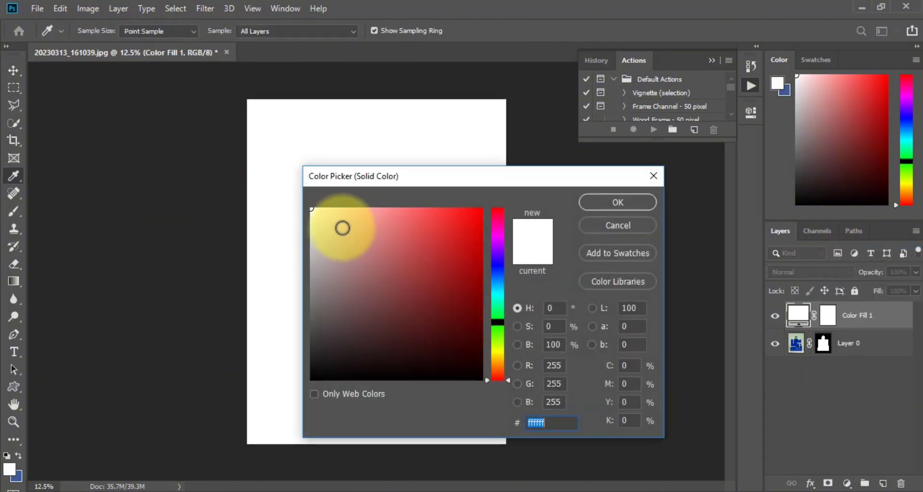
click(342, 228)
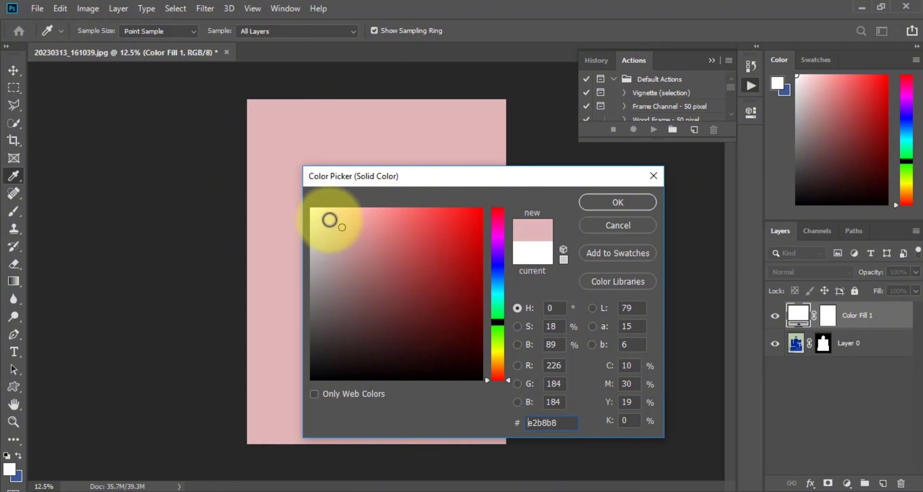
click(329, 219)
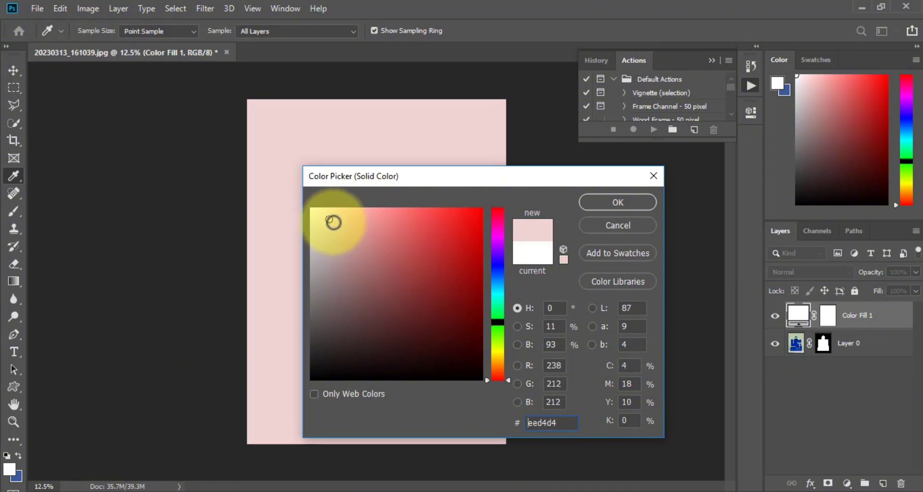
click(333, 222)
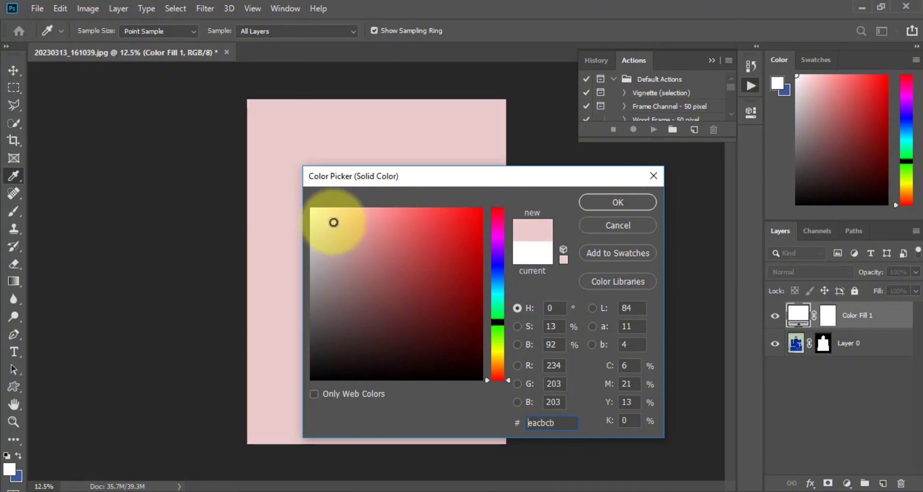
click(615, 204)
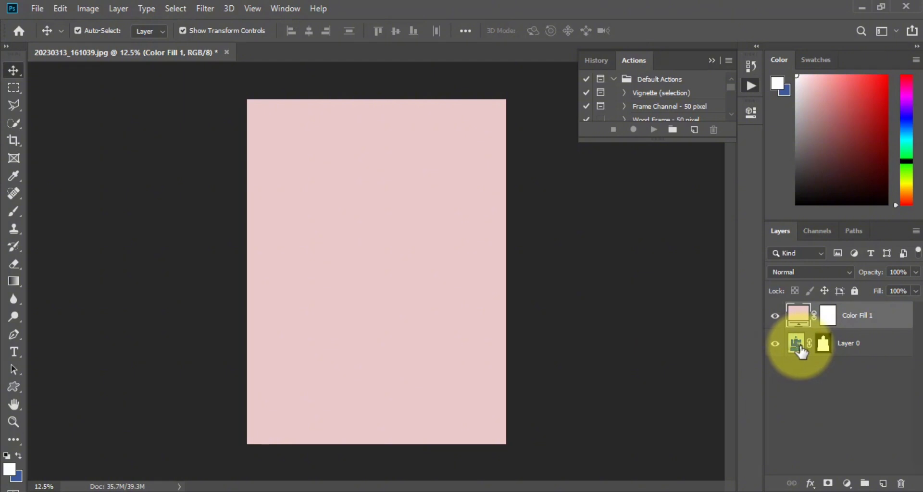
drag(875, 323, 873, 381)
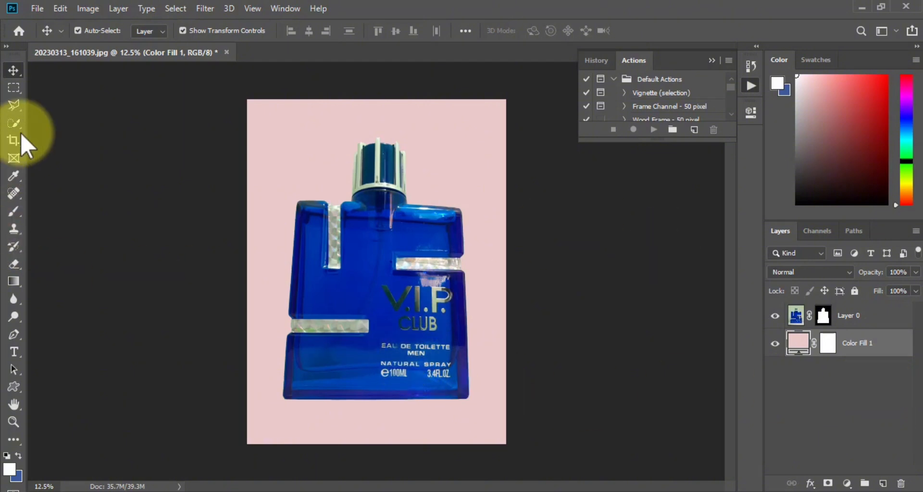
- Move the bottle slightly down on the pink background with the Move tool
right_click(13, 70)
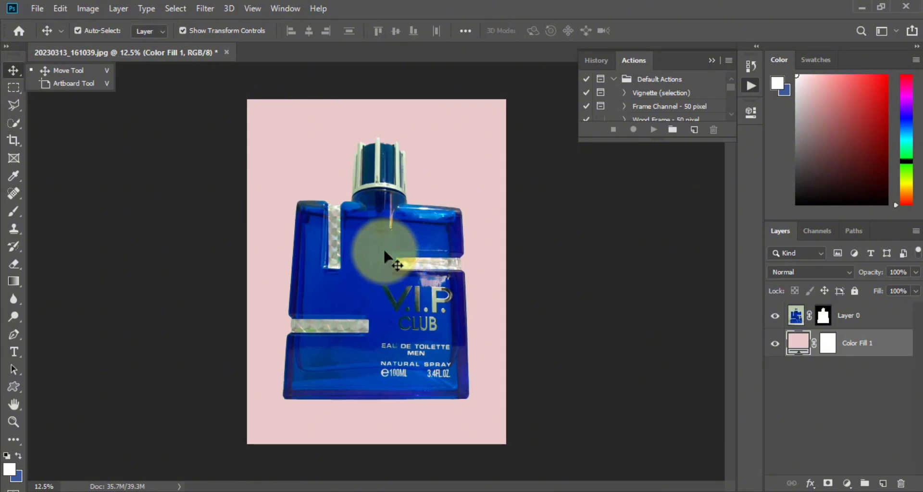
mouse_move(383, 247)
mouse_down()
mouse_move(389, 288)
mouse_move(366, 254)
mouse_move(386, 264)
mouse_up()
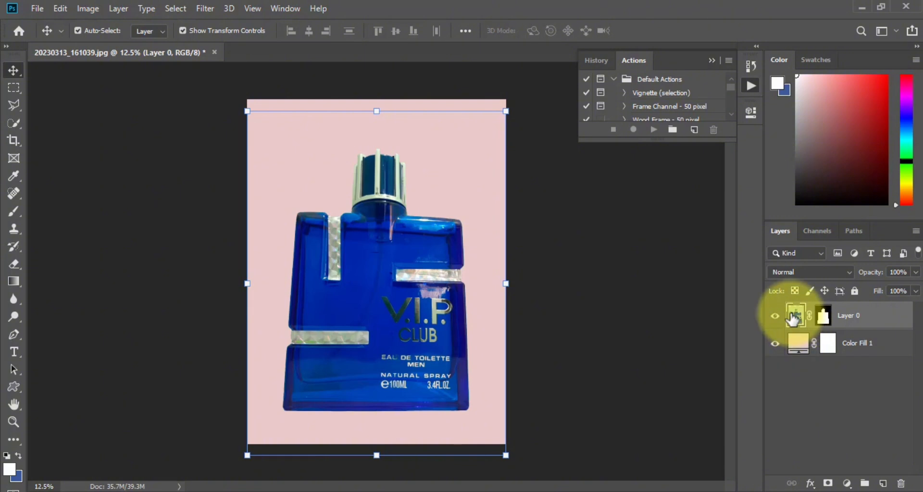
- Add a Drop Shadow layer style to the bottle layer and set its opacity to 25%
double_click(883, 325)
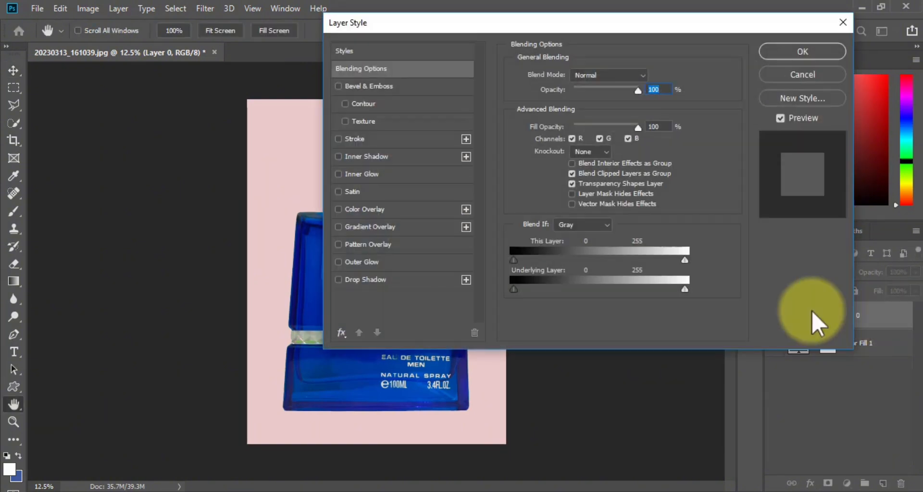
drag(477, 25, 627, 24)
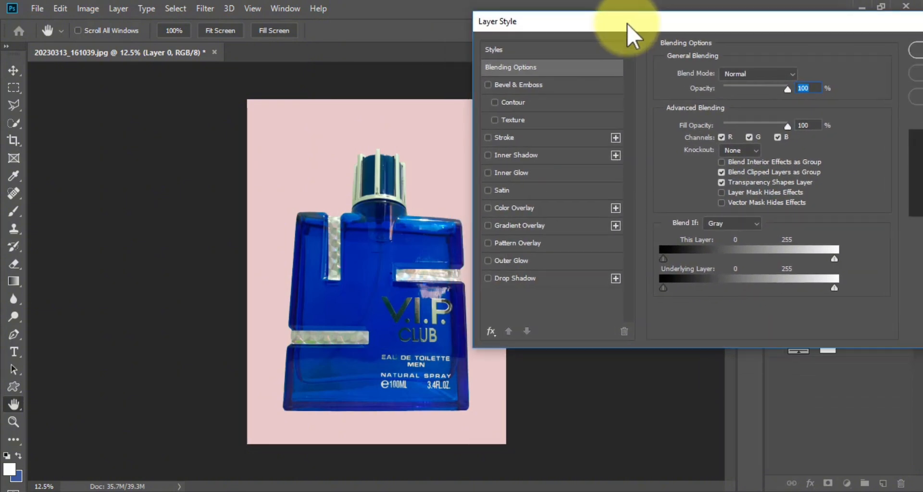
click(513, 279)
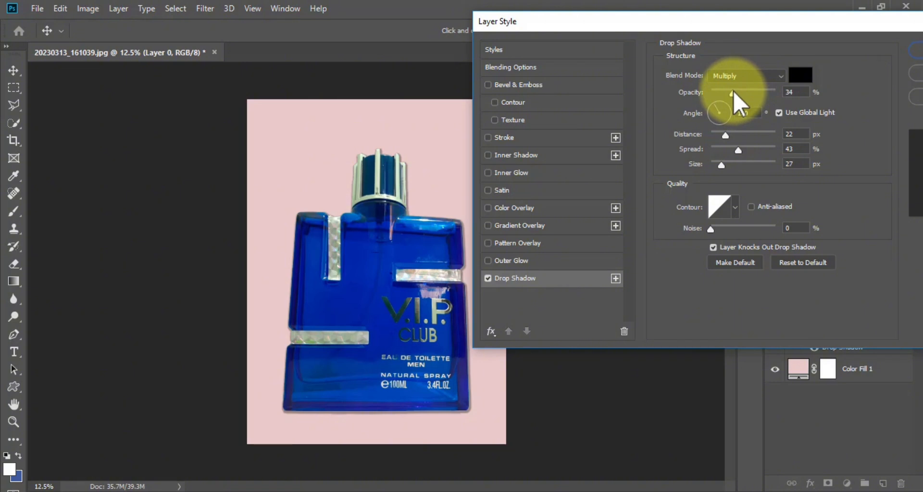
mouse_move(732, 95)
mouse_down()
mouse_move(793, 93)
mouse_move(707, 93)
mouse_move(728, 92)
mouse_up()
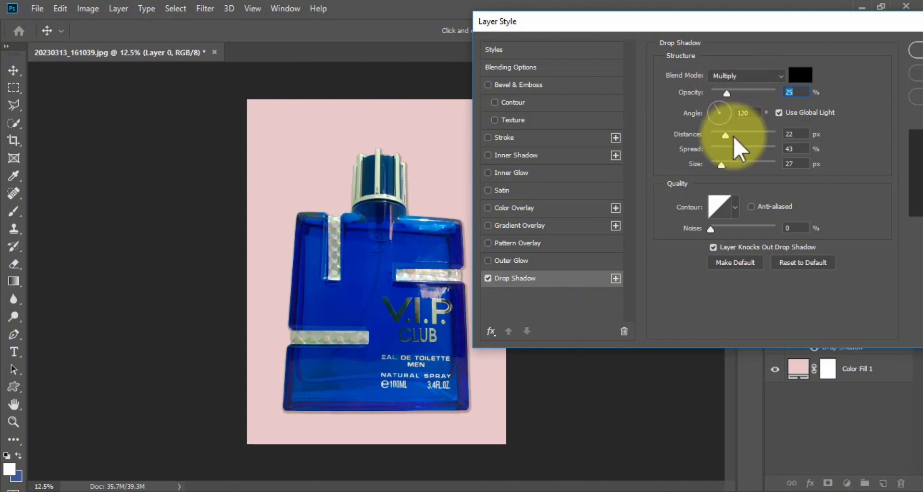
- Set the drop shadow's distance to 205 px, spread to 99% and size to 0 px
drag(725, 135, 767, 135)
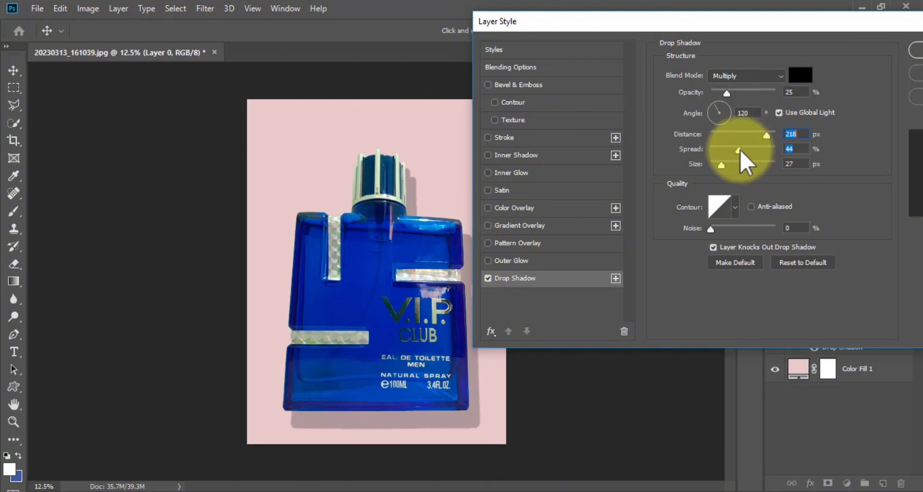
drag(740, 151, 789, 151)
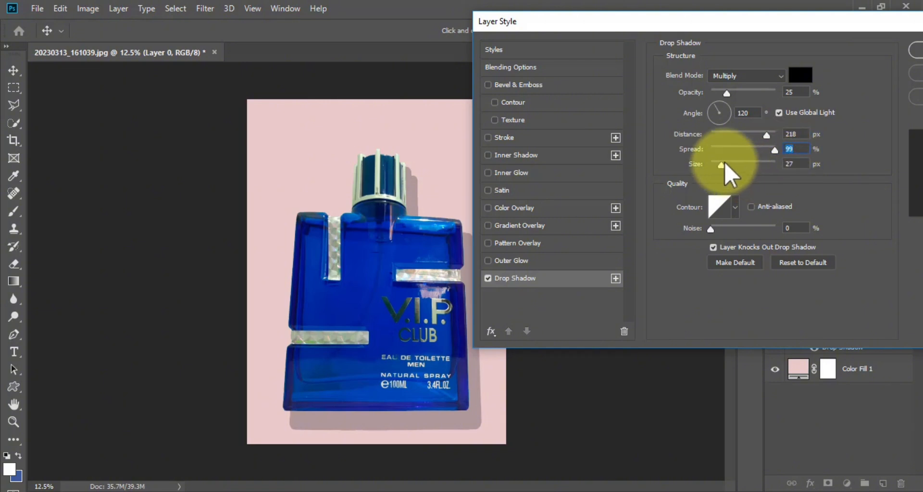
drag(723, 162, 700, 155)
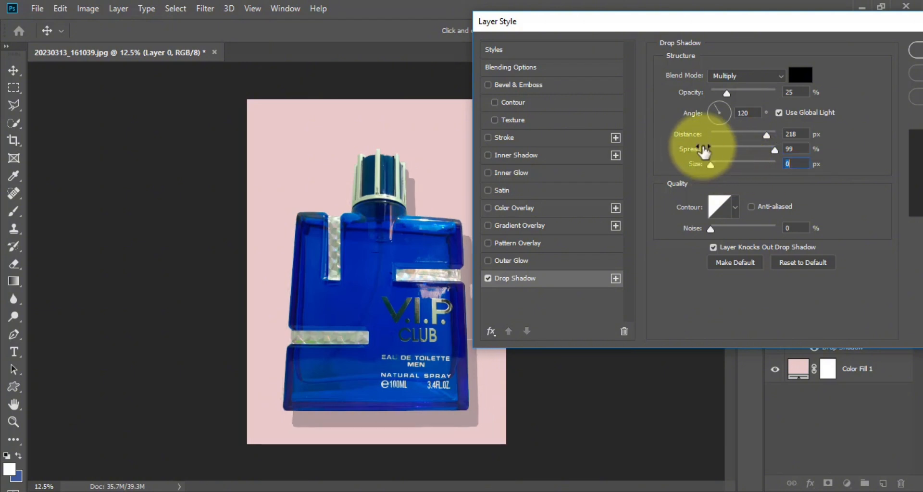
mouse_move(766, 136)
mouse_down()
mouse_move(736, 140)
mouse_move(774, 144)
mouse_move(767, 131)
mouse_up()
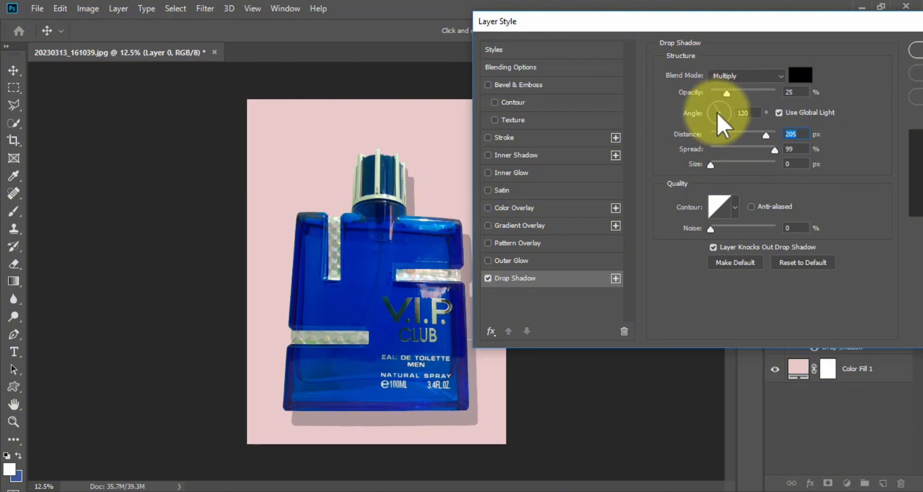
- Try several light directions for the drop shadow and set its angle to 114°
mouse_move(715, 121)
mouse_down()
mouse_move(711, 140)
mouse_move(711, 109)
mouse_up()
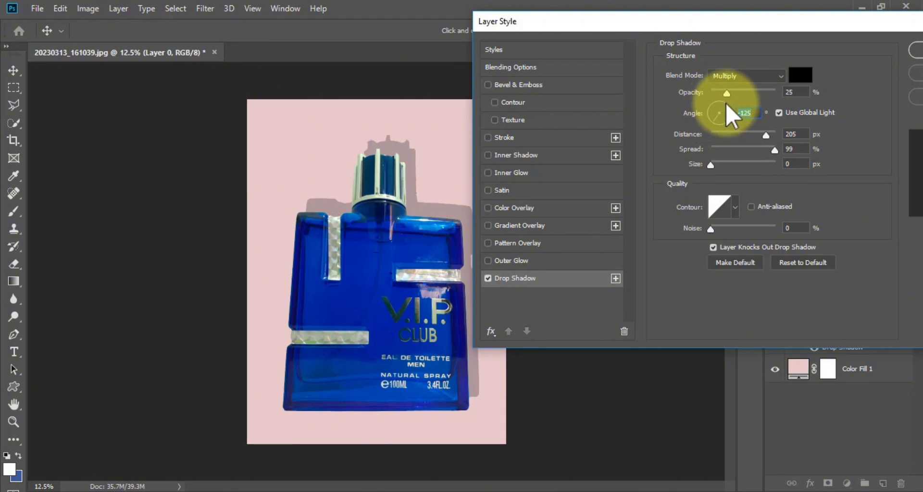
mouse_move(726, 105)
mouse_down()
mouse_move(705, 109)
mouse_move(715, 107)
mouse_up()
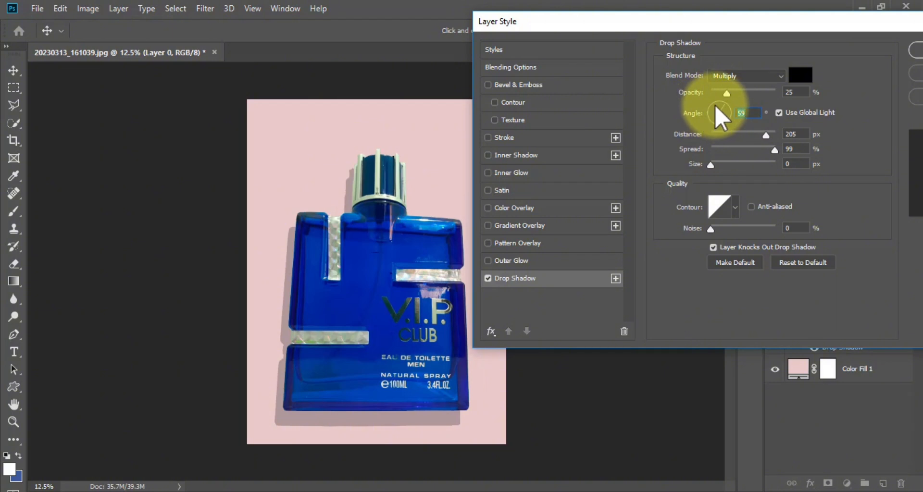
key(Return)
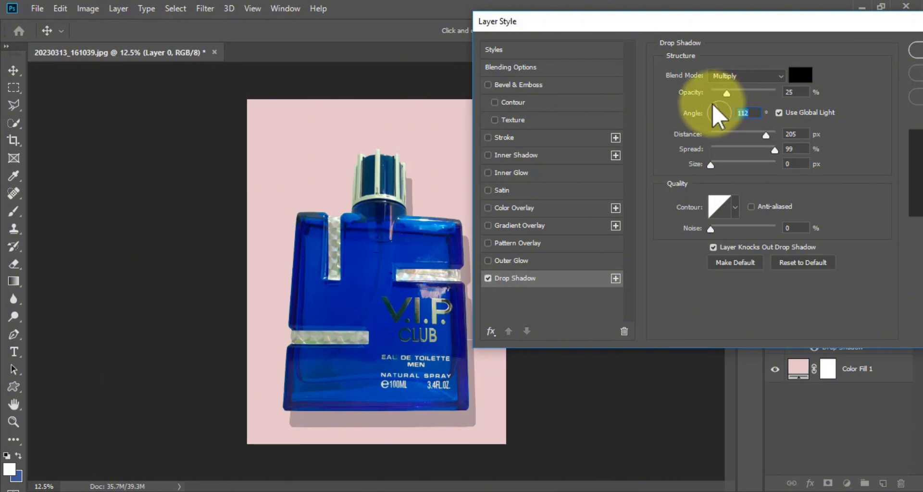
click(711, 106)
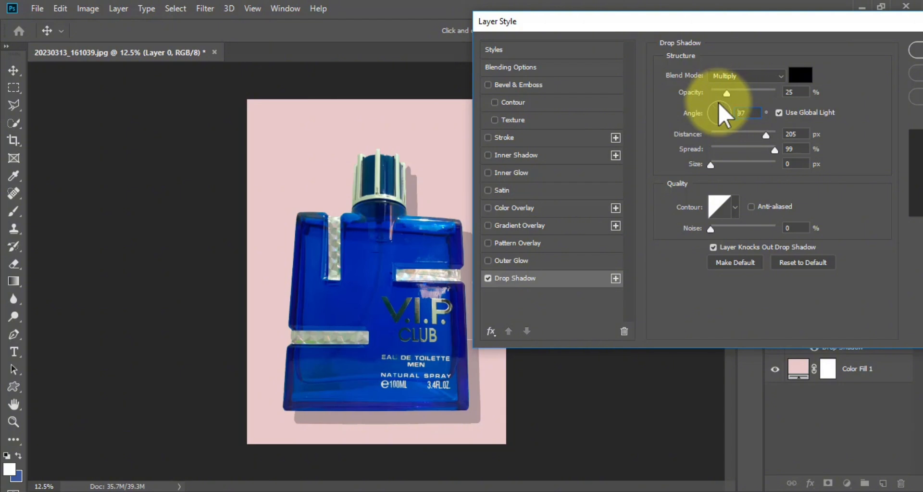
click(718, 103)
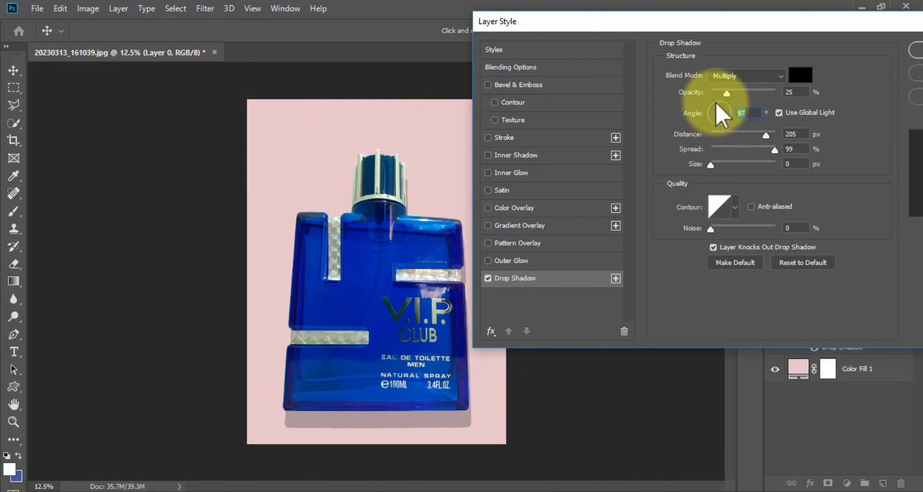
click(716, 104)
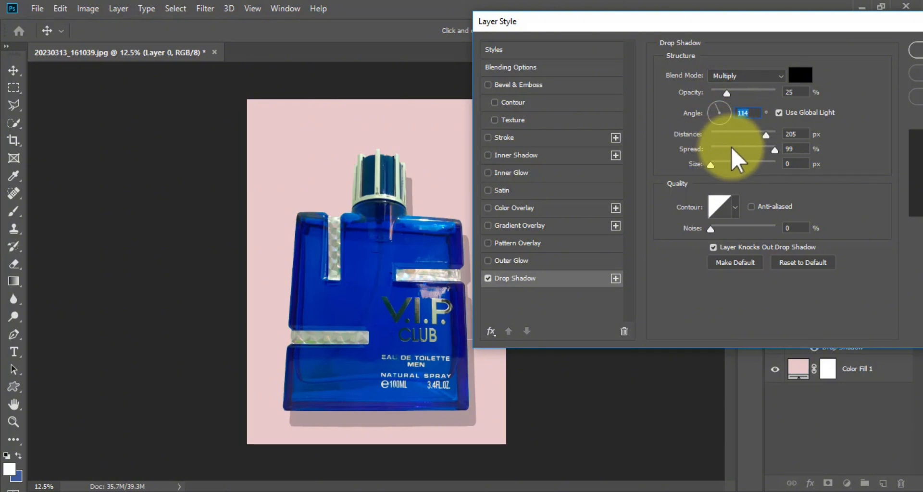
- Set the drop shadow's spread to 58% and size to 0 px, apply the style and deselect the layer
mouse_move(766, 135)
mouse_down()
mouse_move(748, 135)
mouse_move(768, 136)
mouse_up()
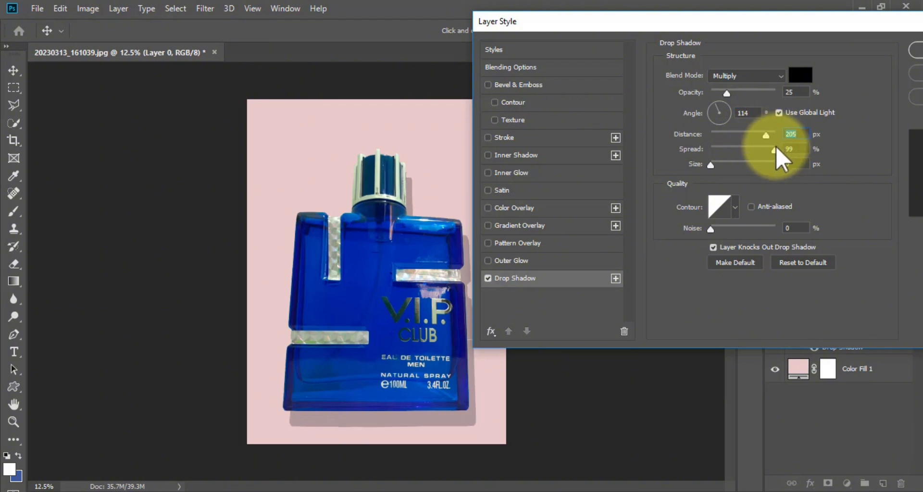
drag(776, 149, 727, 163)
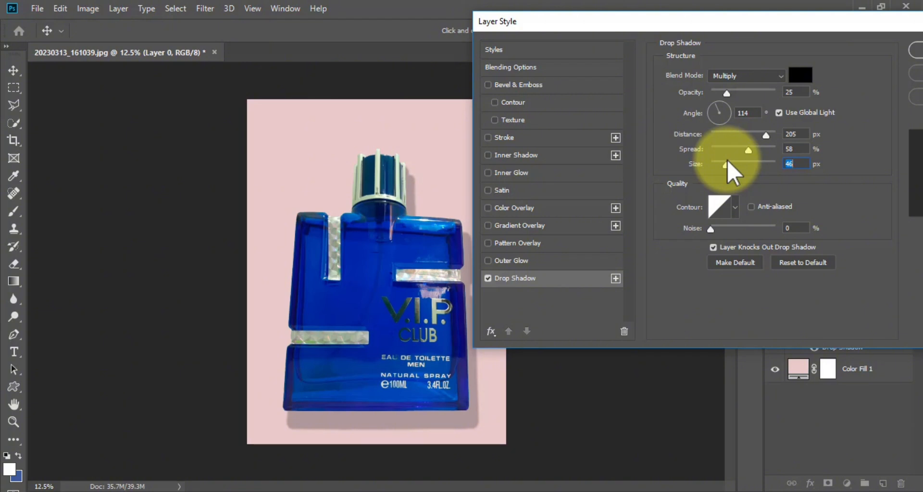
drag(728, 161, 711, 162)
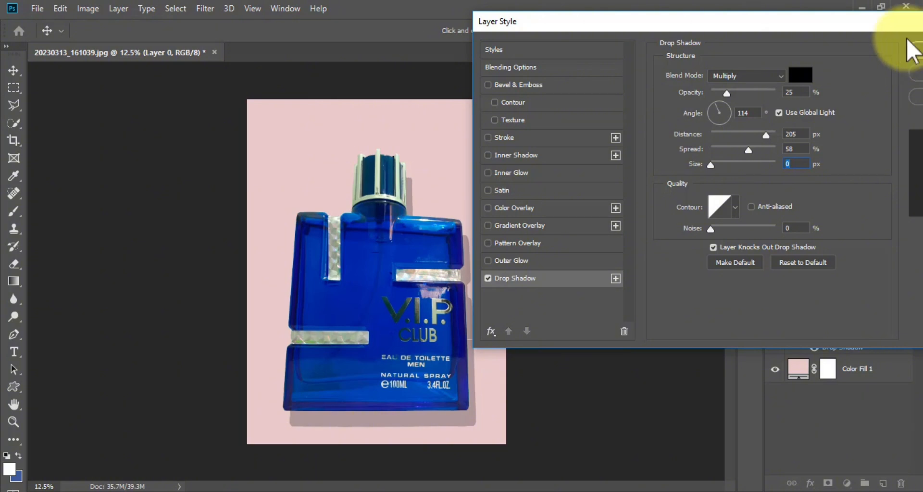
drag(868, 29, 794, 29)
click(850, 50)
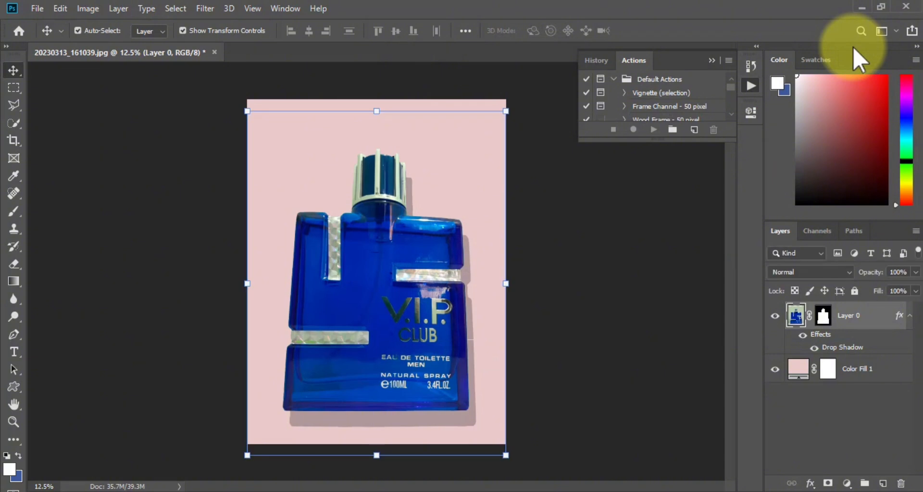
click(593, 231)
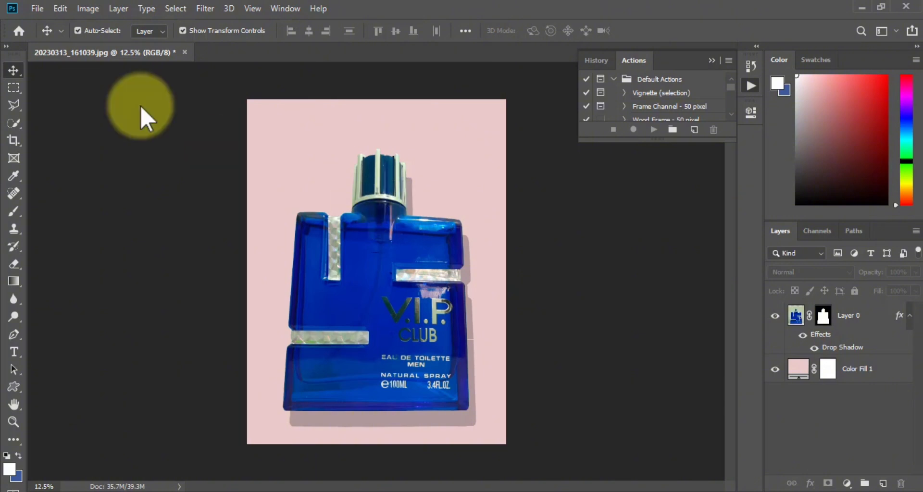
- Save the document as 20230313_161039.psd in the photoshop PRACTICE folder on drive D with Maximize Compatibility on
click(37, 9)
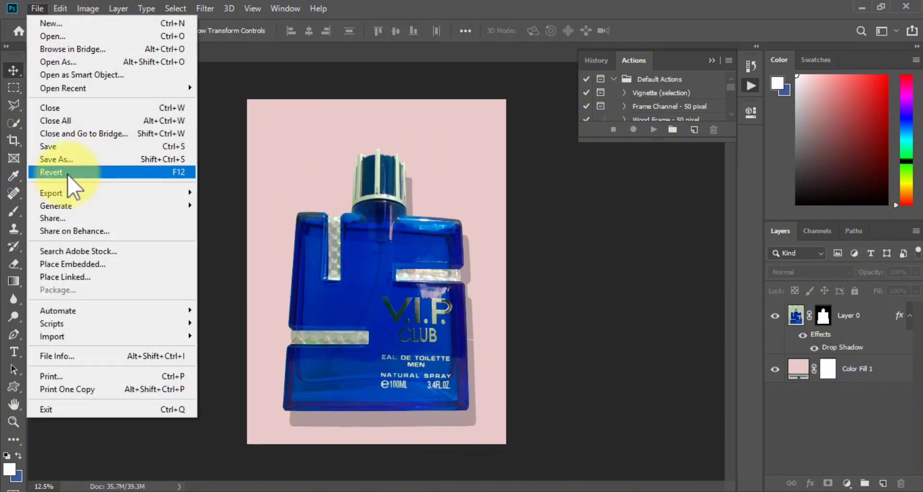
click(76, 147)
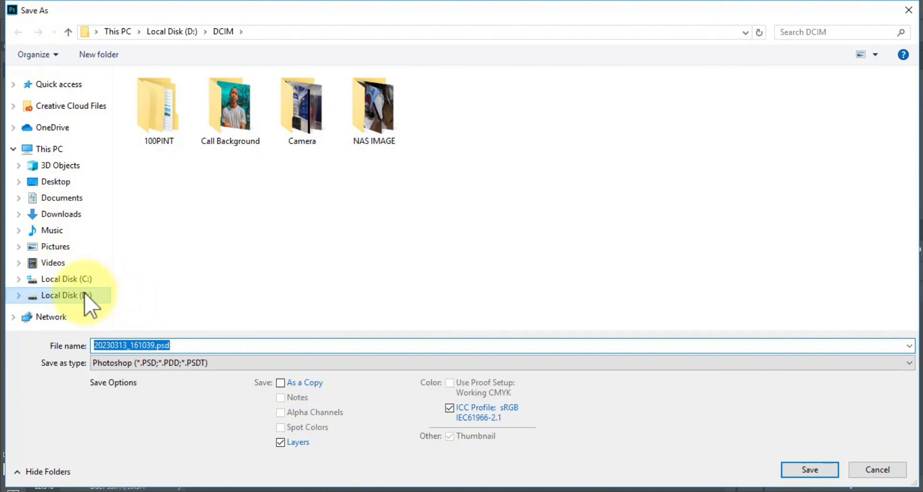
click(85, 294)
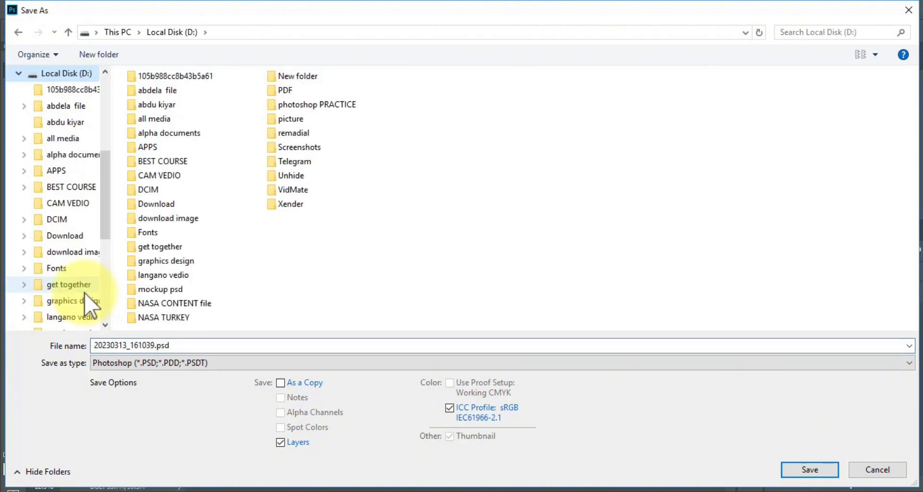
double_click(331, 105)
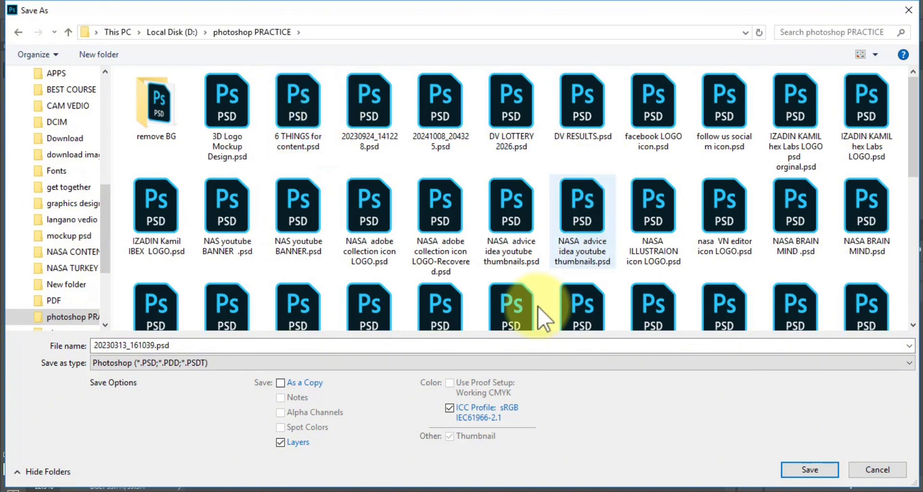
click(799, 472)
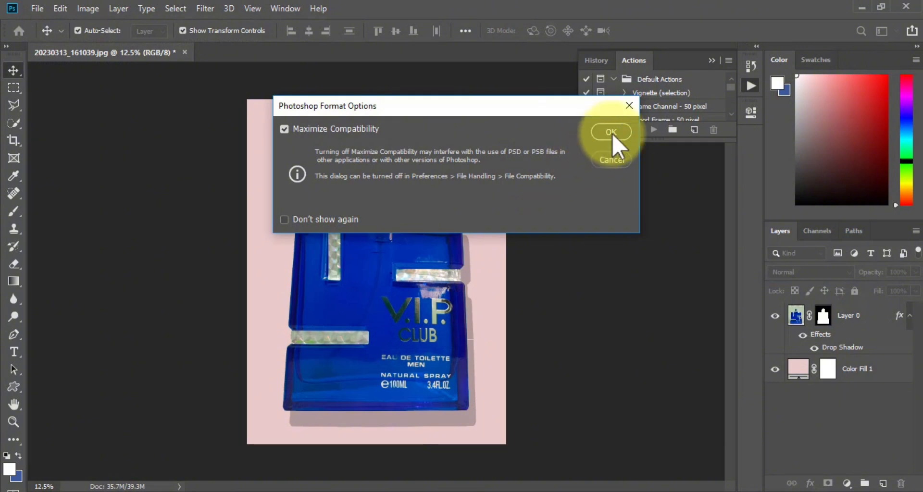
click(610, 132)
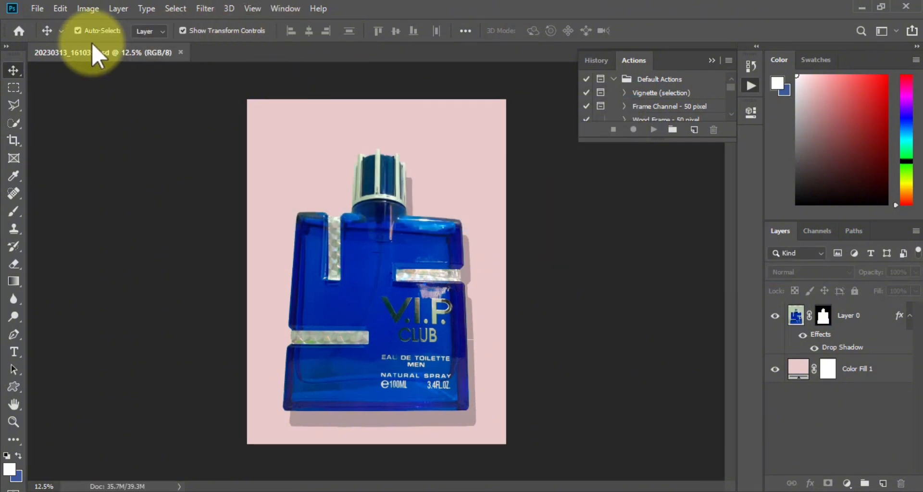
- Save a PNG copy as 20230313_161039.png in the photoshop PRACTICE folder and collapse the Actions panel
click(37, 9)
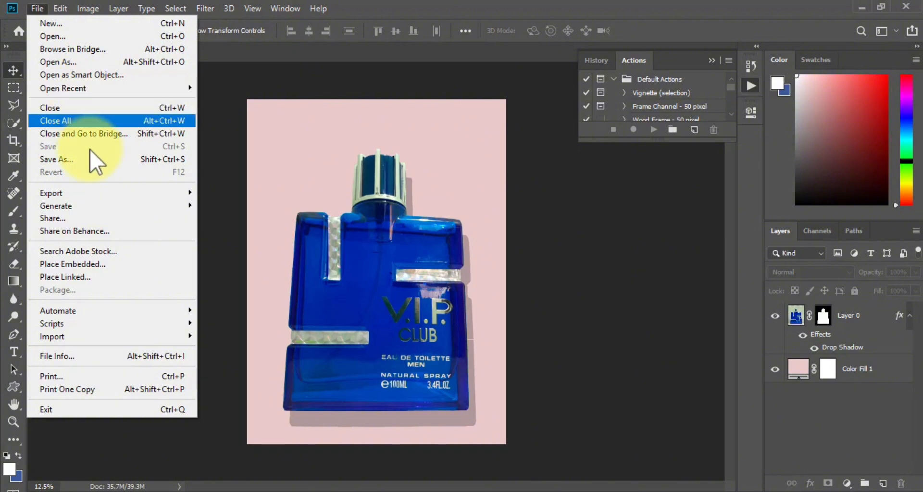
click(82, 160)
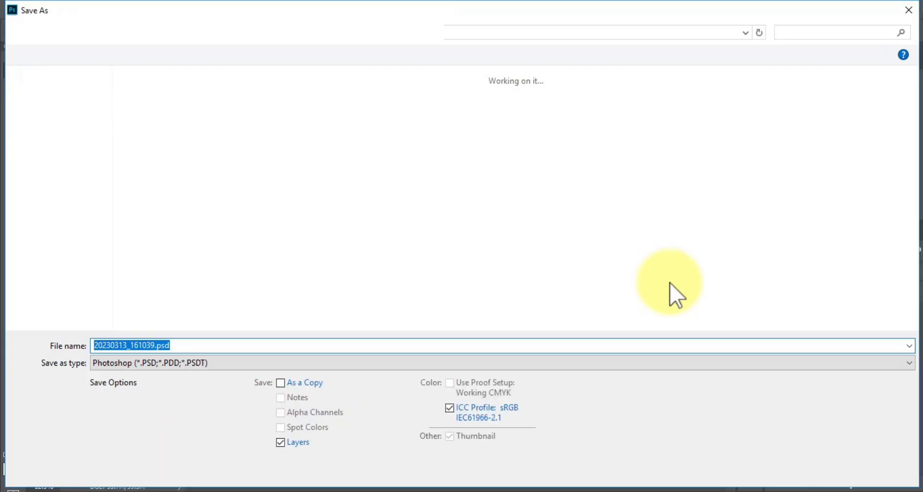
click(738, 366)
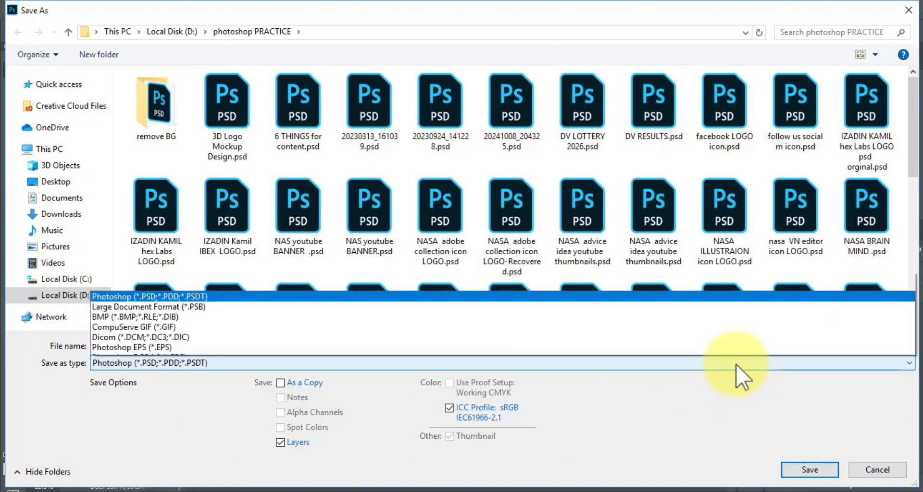
click(390, 309)
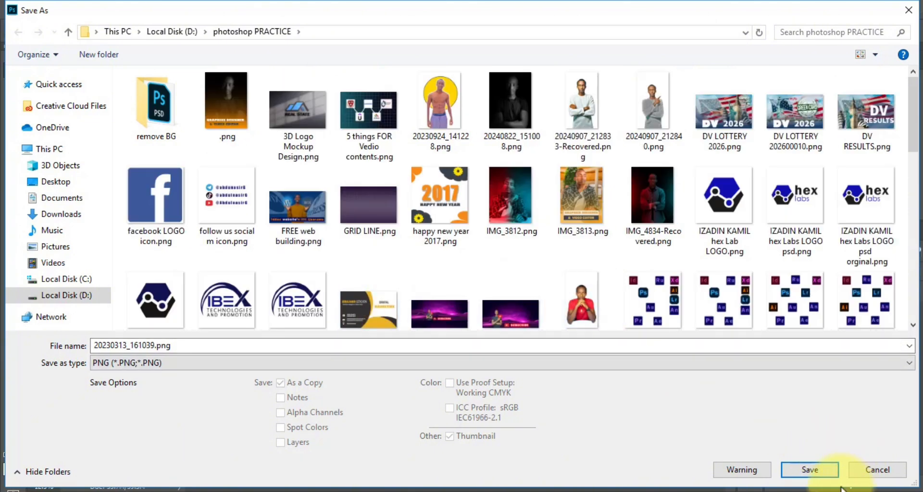
click(803, 471)
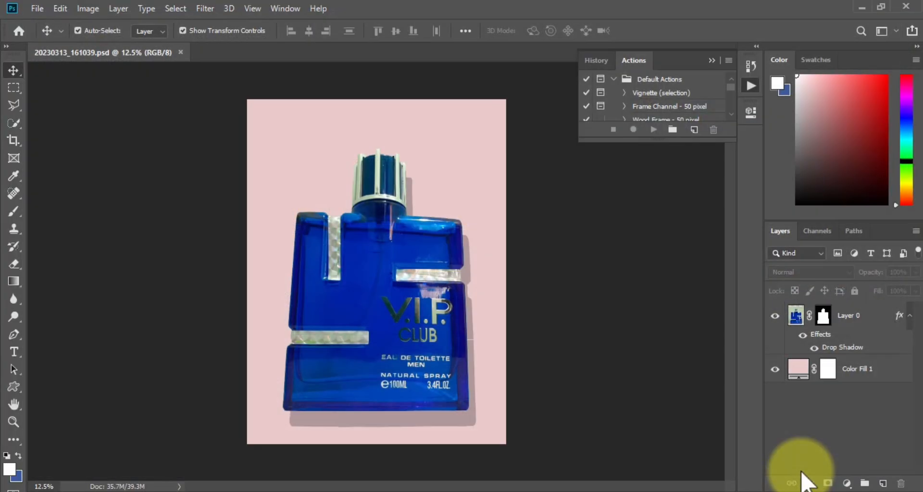
click(538, 142)
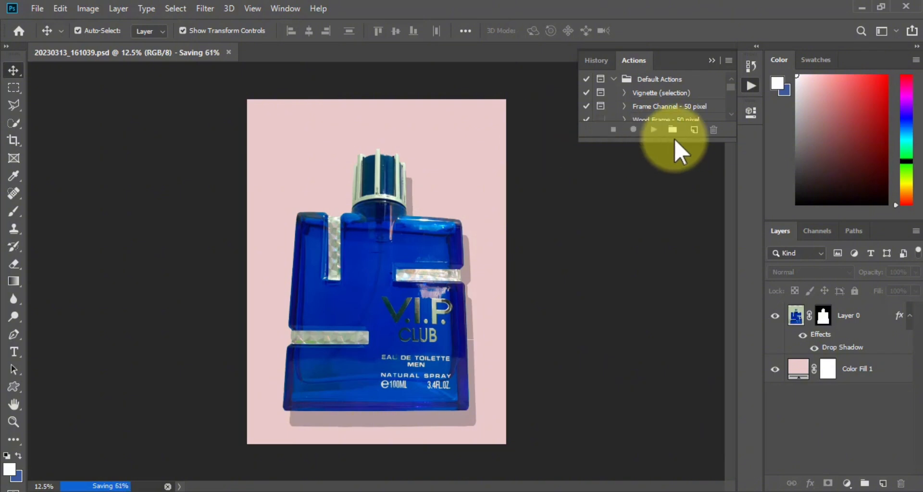
click(711, 61)
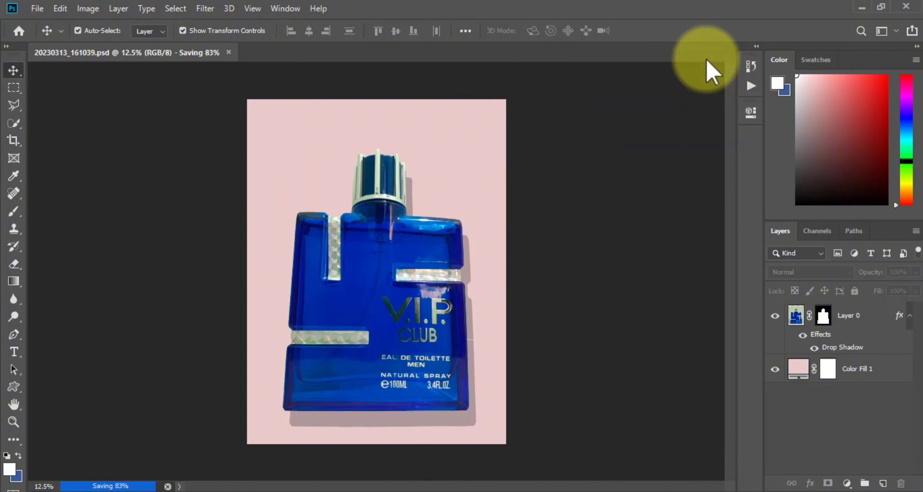